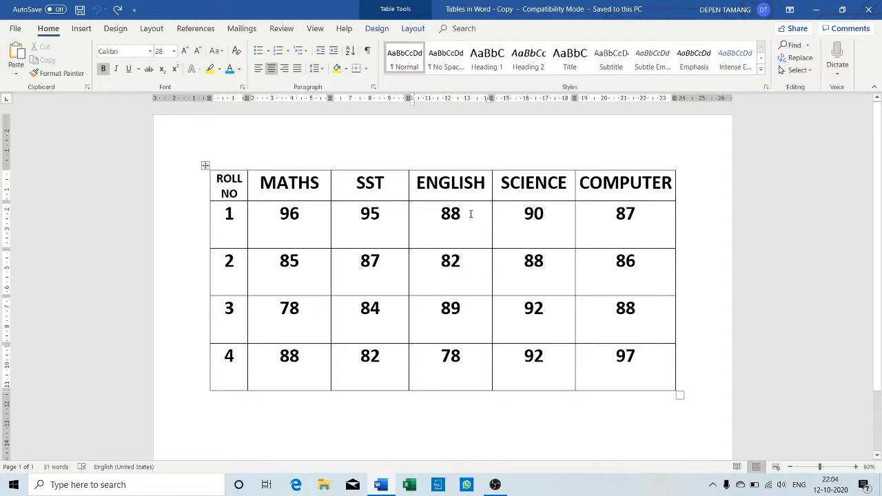
left_click(471, 213)
left_click(389, 229)
left_click(437, 271)
left_click_drag(259, 180, 319, 182)
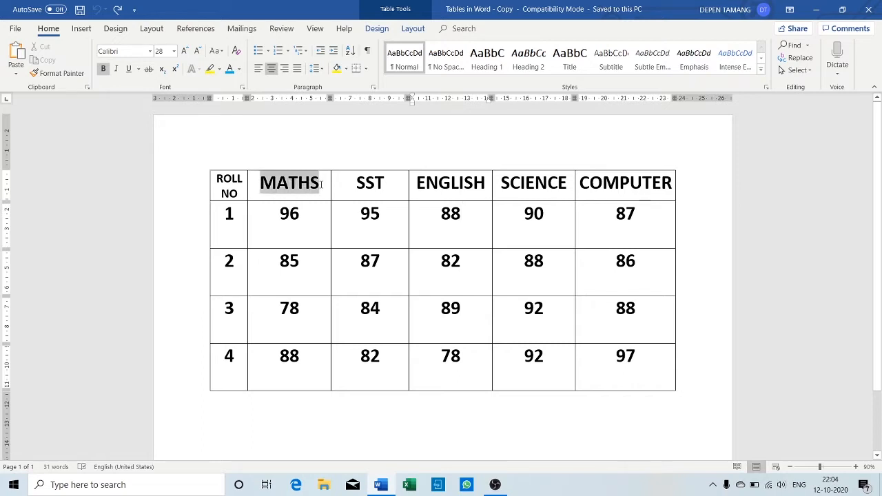
double_click(308, 214)
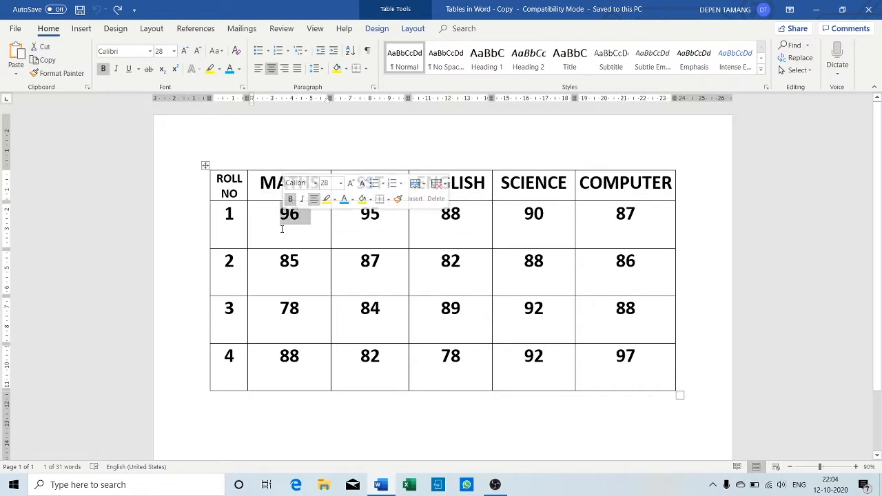
left_click(290, 283)
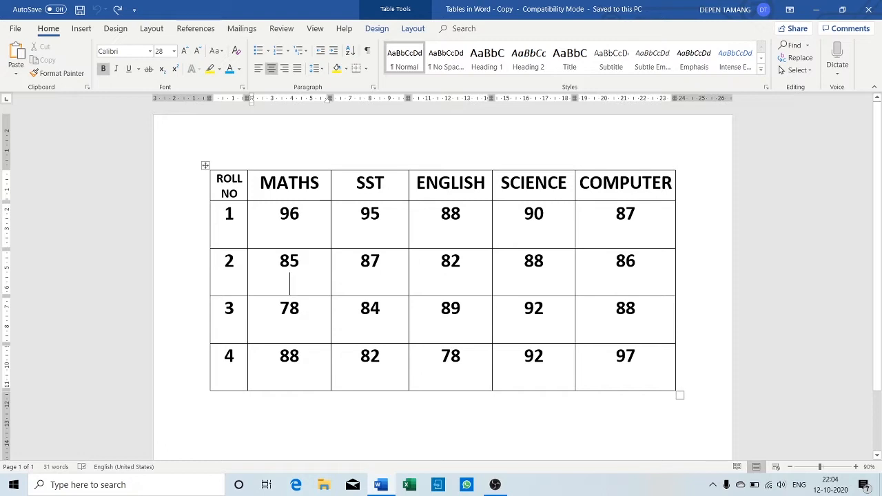
Change the font color of the MATHS heading to the standard red.
left_click(261, 183)
left_click_drag(260, 183, 319, 192)
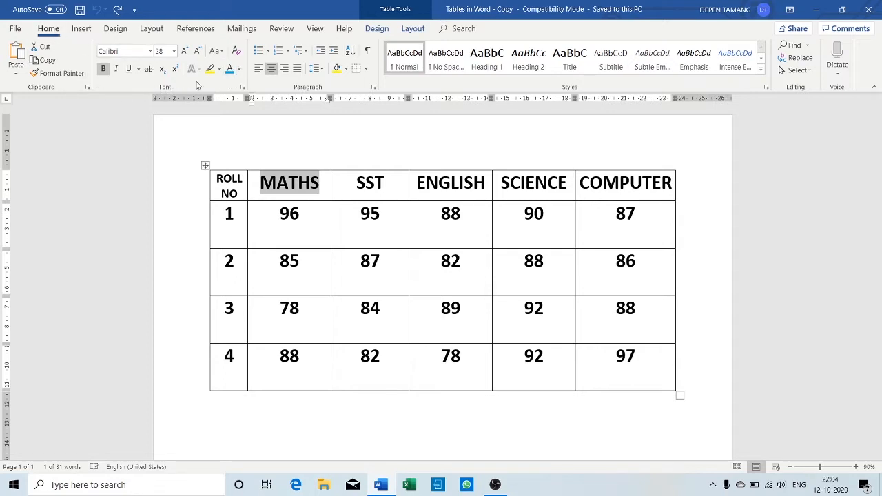
left_click(239, 72)
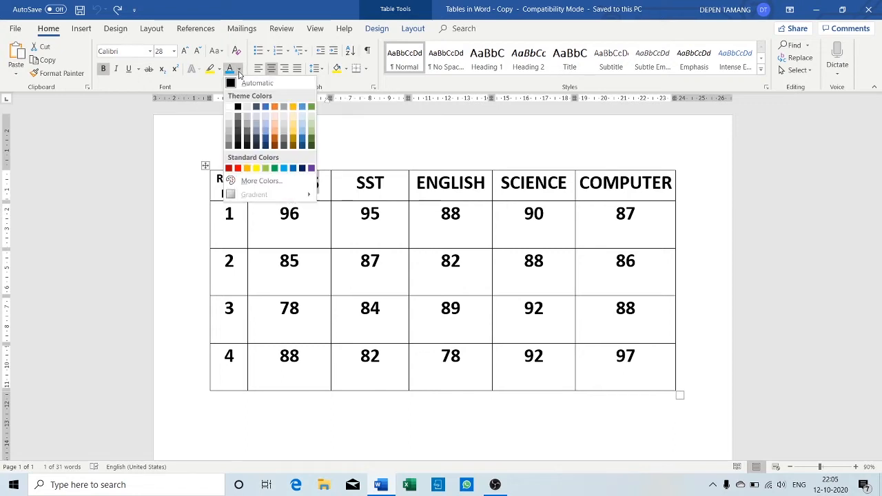
left_click(238, 169)
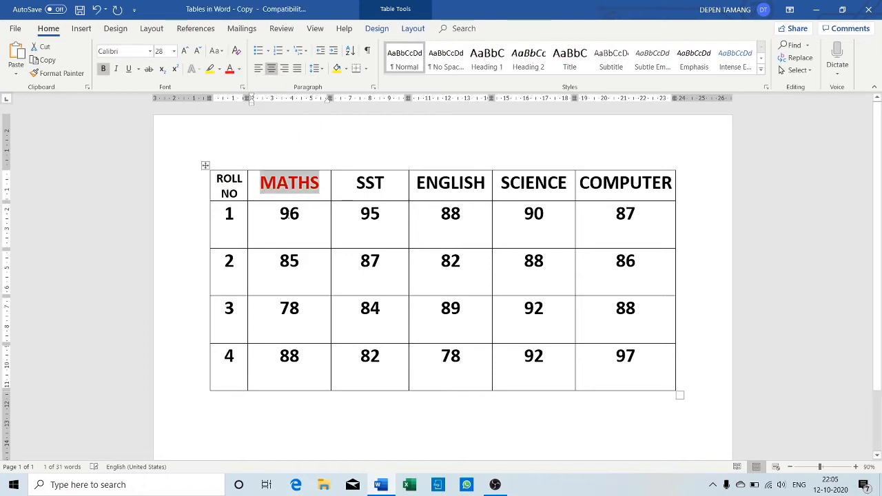
left_click(321, 236)
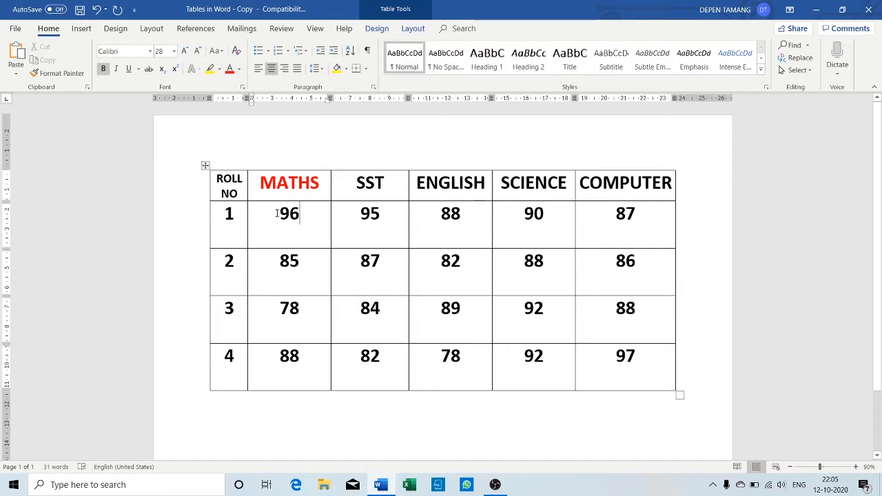
Change the font color of the MATHS mark for roll number 1 to a darker theme blue.
left_click_drag(276, 213, 310, 214)
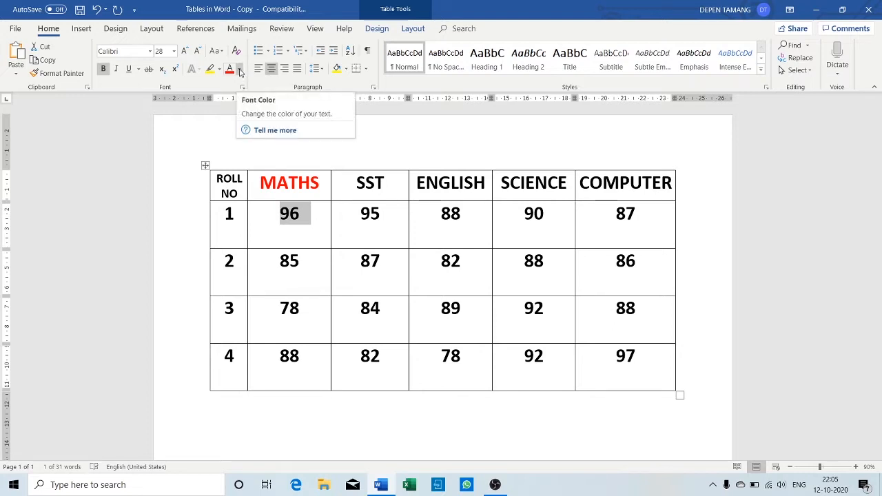
left_click(239, 70)
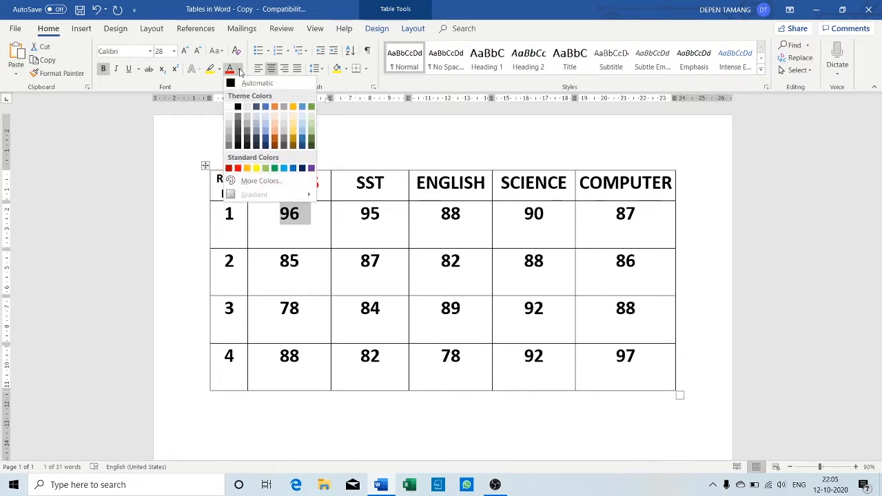
left_click(303, 141)
left_click(353, 229)
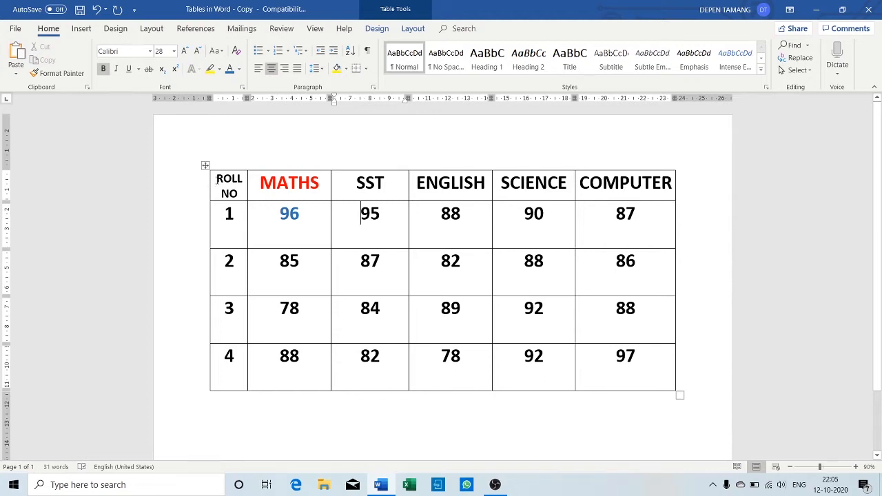
Change the font color of the whole heading row, from ROLL NO to COMPUTER, to the standard red.
left_click_drag(217, 180, 615, 187)
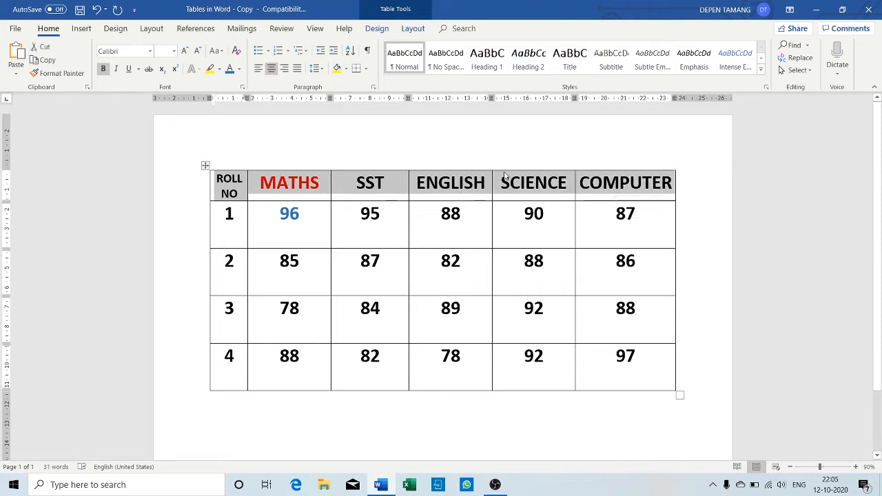
left_click(240, 72)
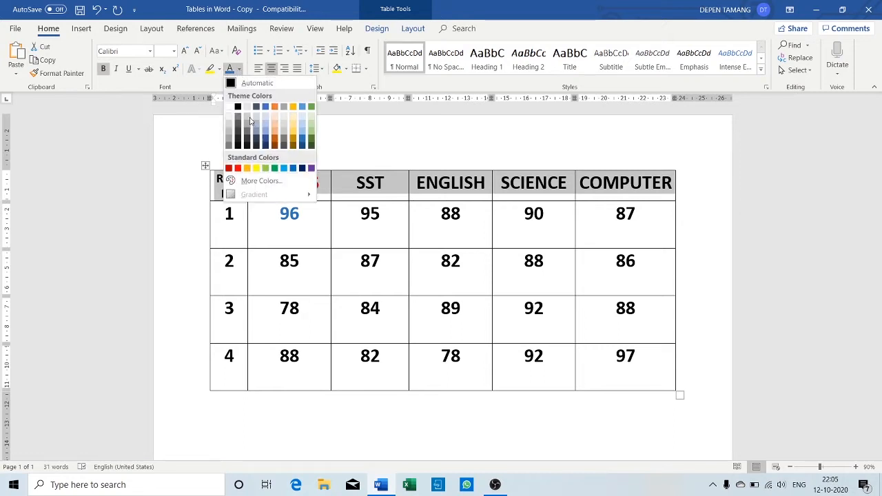
left_click(238, 169)
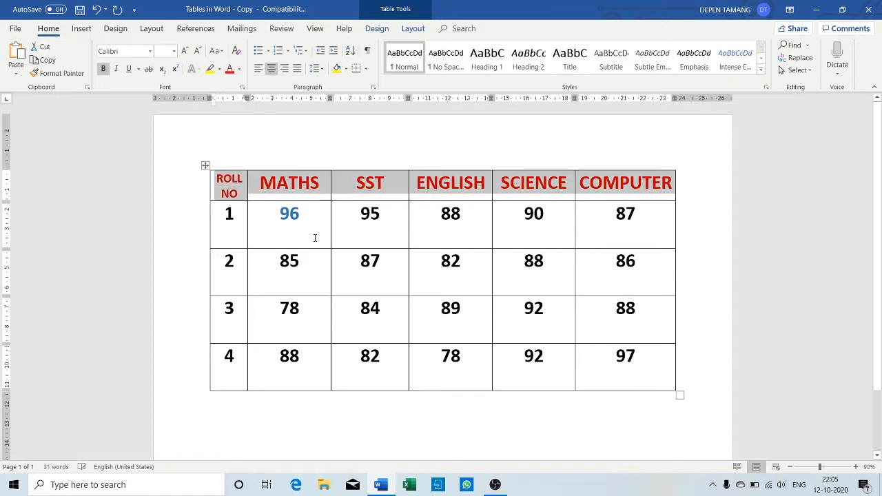
left_click(289, 236)
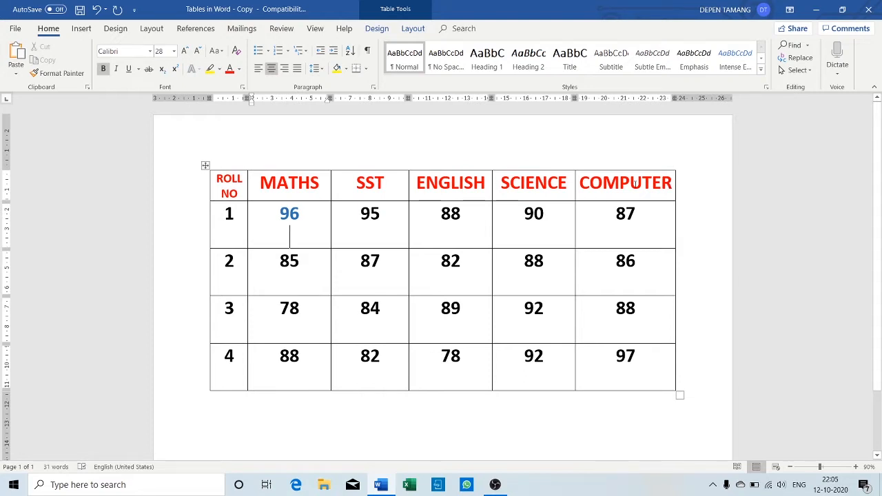
Shade only the MATHS cell of roll number 1 with the standard yellow.
left_click(233, 236)
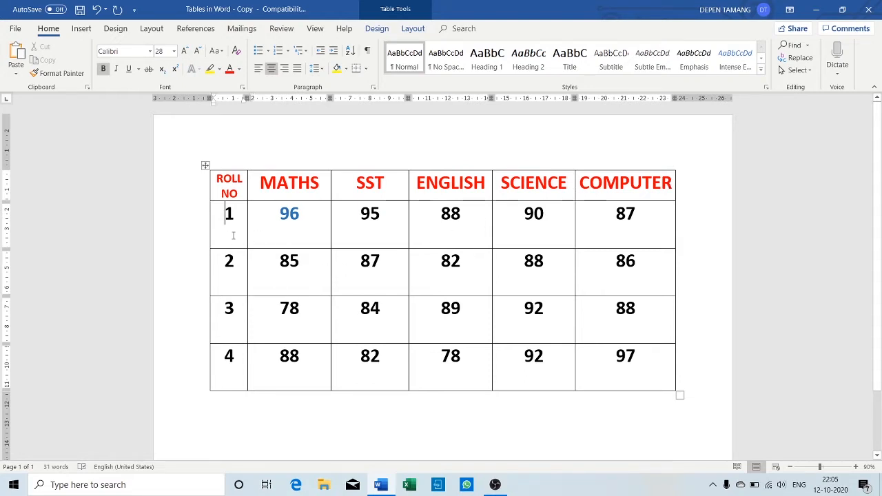
left_click(292, 237)
left_click(363, 233)
left_click(246, 230)
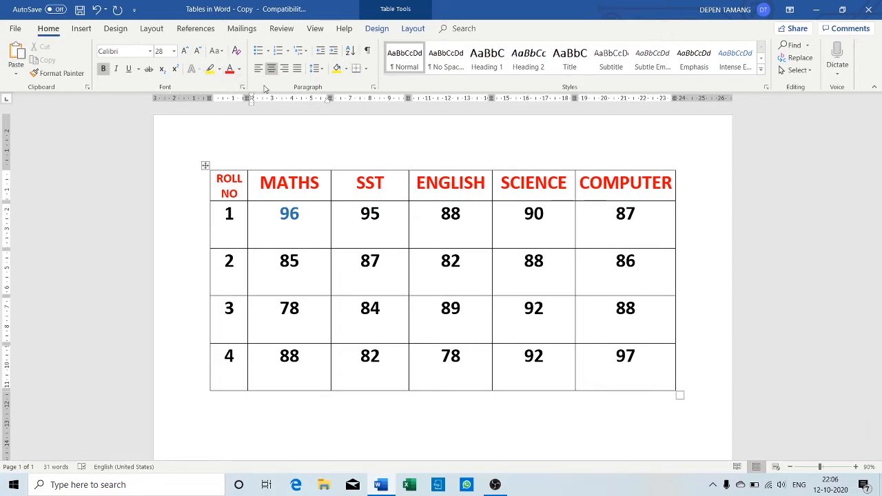
left_click(347, 70)
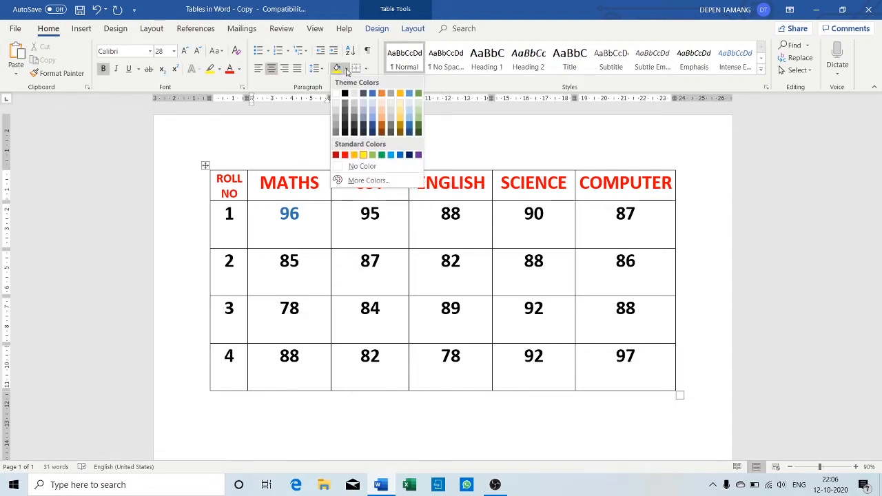
left_click(363, 155)
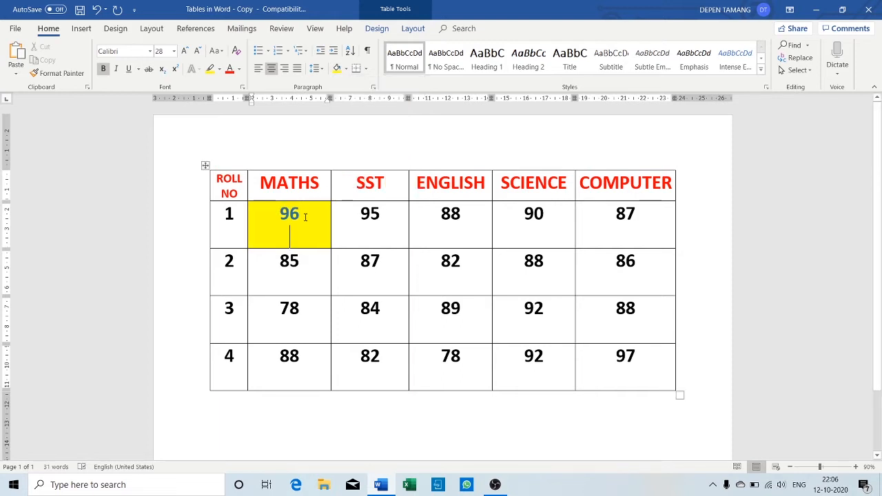
Shade all cells in the roll number 1 row with a light theme gold.
left_click(223, 219)
left_click(356, 224)
left_click_drag(221, 218, 631, 232)
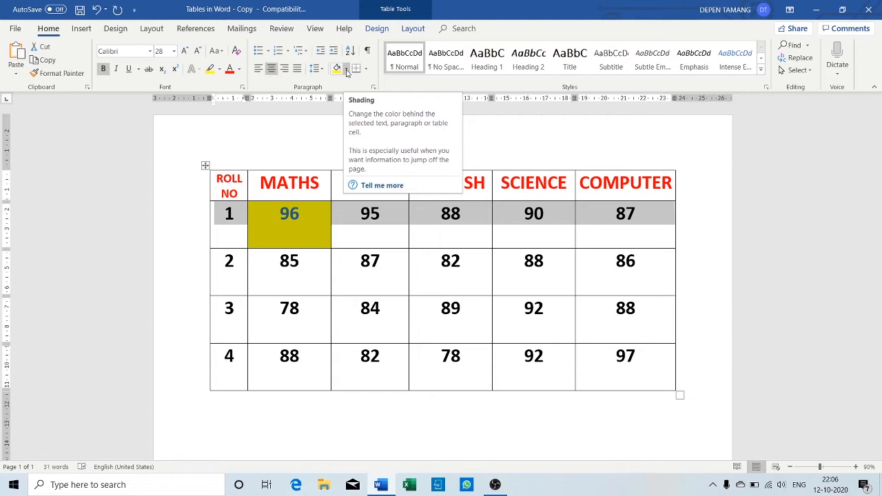
left_click(346, 71)
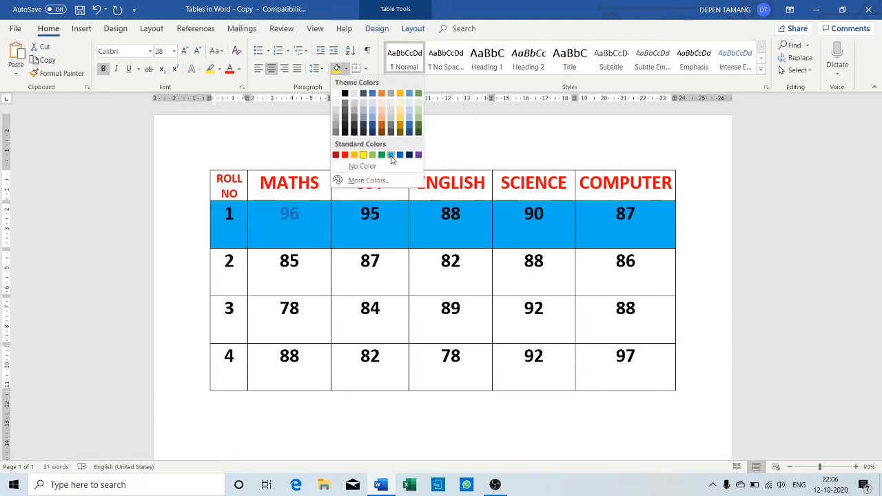
left_click(402, 116)
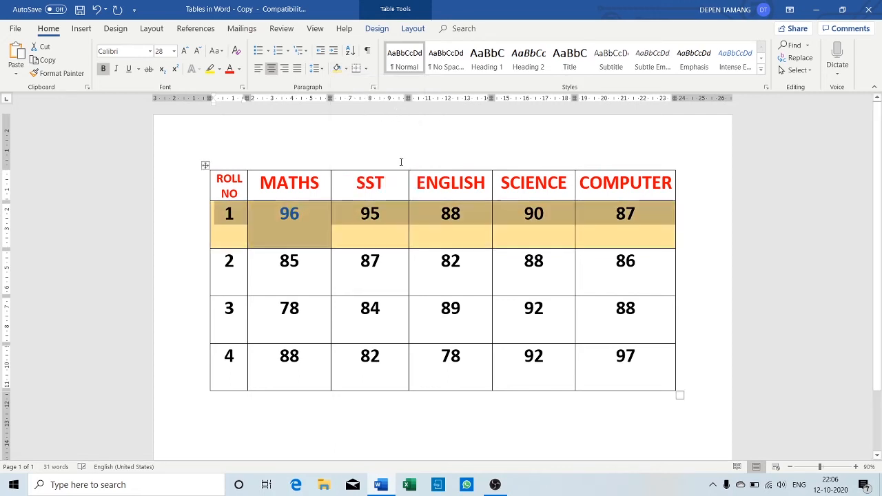
left_click(296, 272)
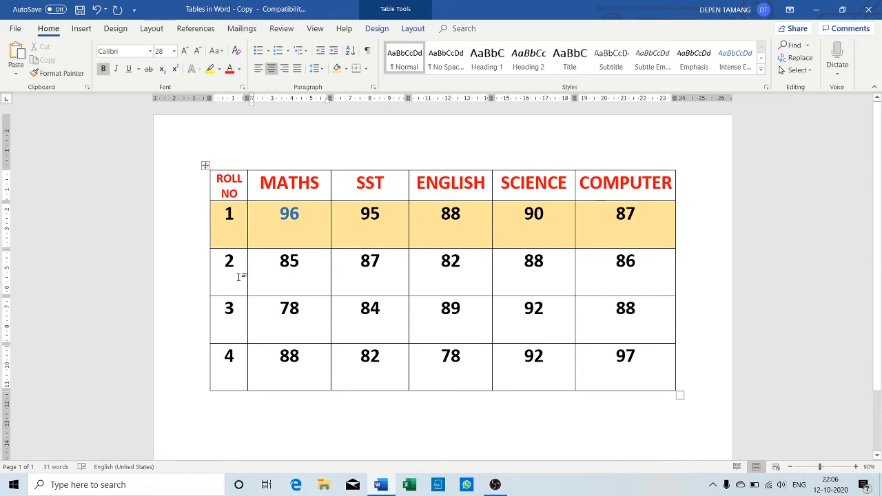
left_click_drag(233, 278, 620, 289)
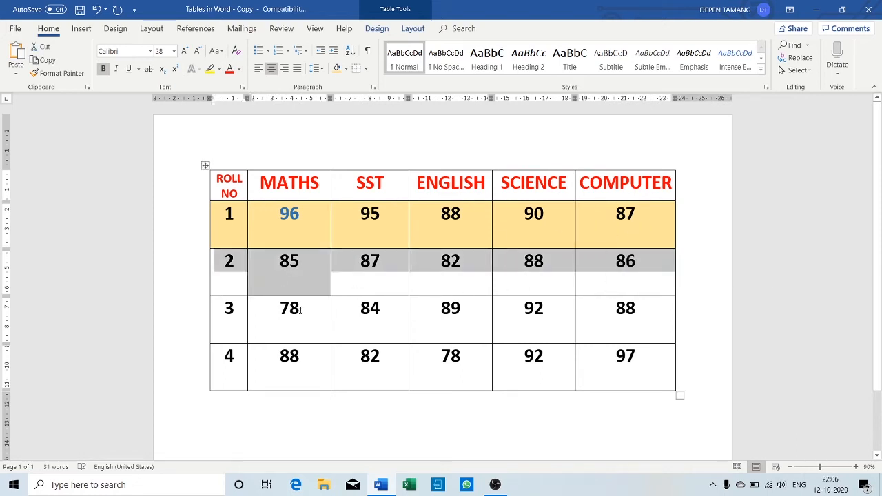
left_click(225, 315)
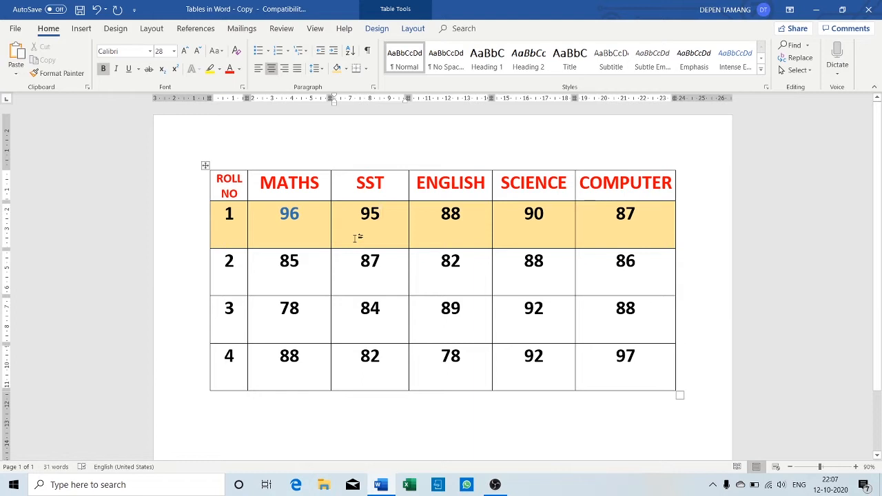
Open the Borders and Shading settings for the marks table and move the dialog clear of the heading row.
left_click(354, 233)
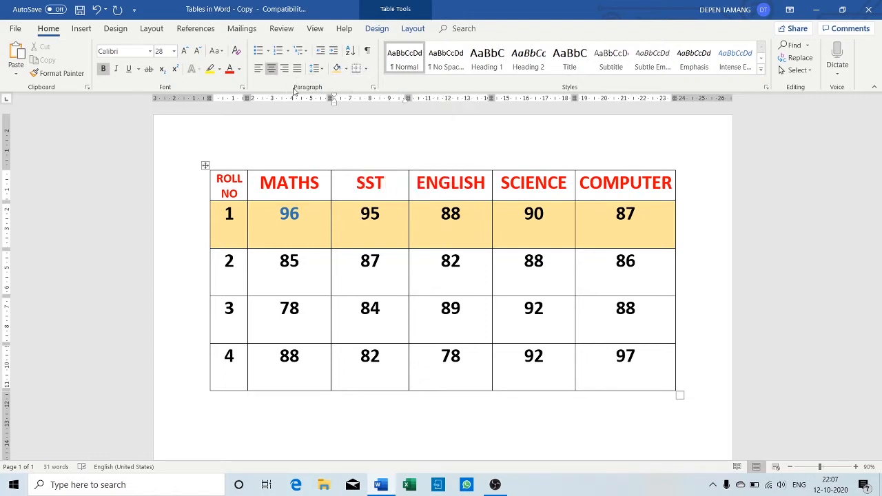
left_click(366, 70)
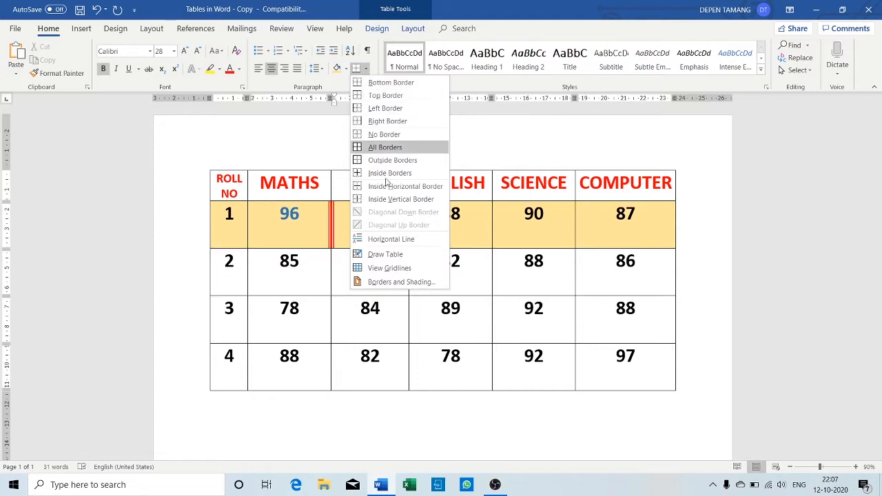
left_click(398, 282)
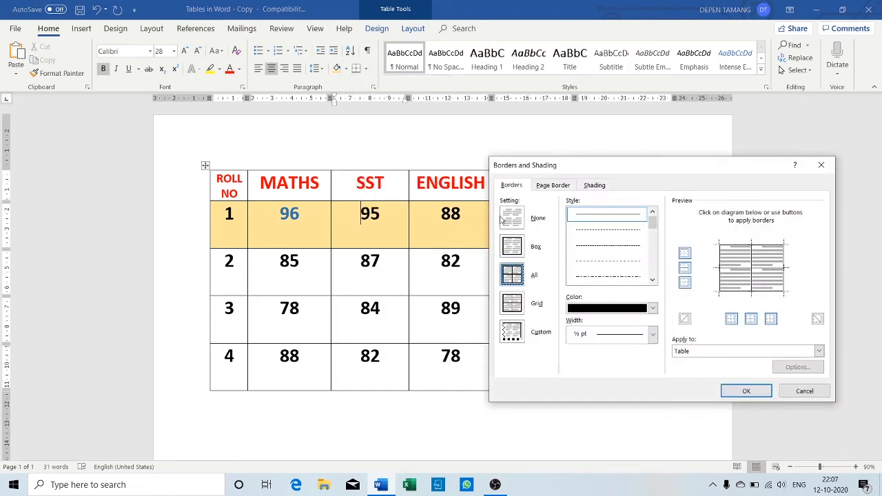
mouse_move(618, 165)
left_mouse_down()
mouse_move(484, 255)
mouse_move(467, 239)
mouse_move(384, 261)
mouse_move(394, 197)
mouse_move(406, 188)
mouse_move(484, 232)
mouse_move(549, 227)
left_mouse_up()
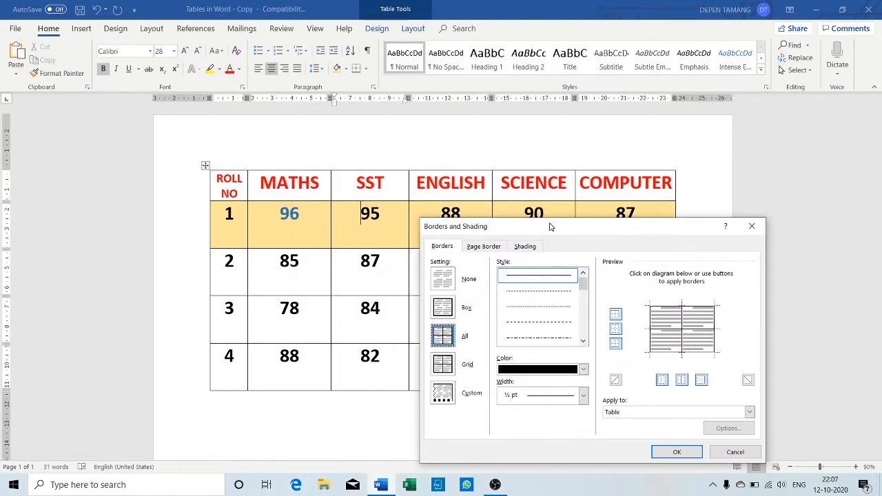